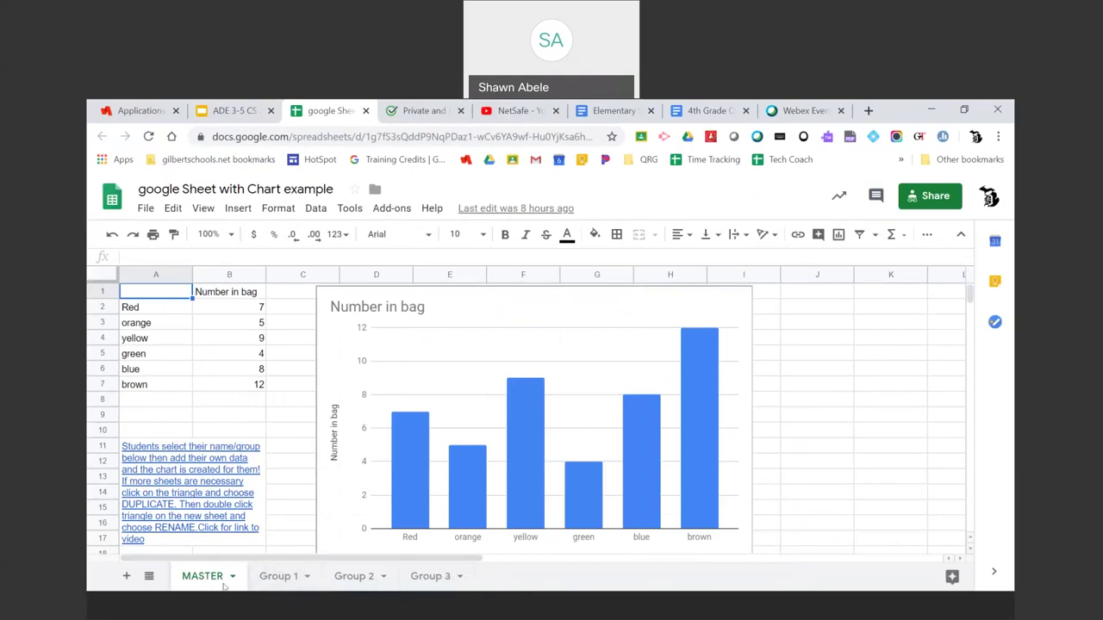
- On the Group 2 sheet, enter the number in bag as 11 for Red, 34 for orange and 12 for yellow
click(283, 574)
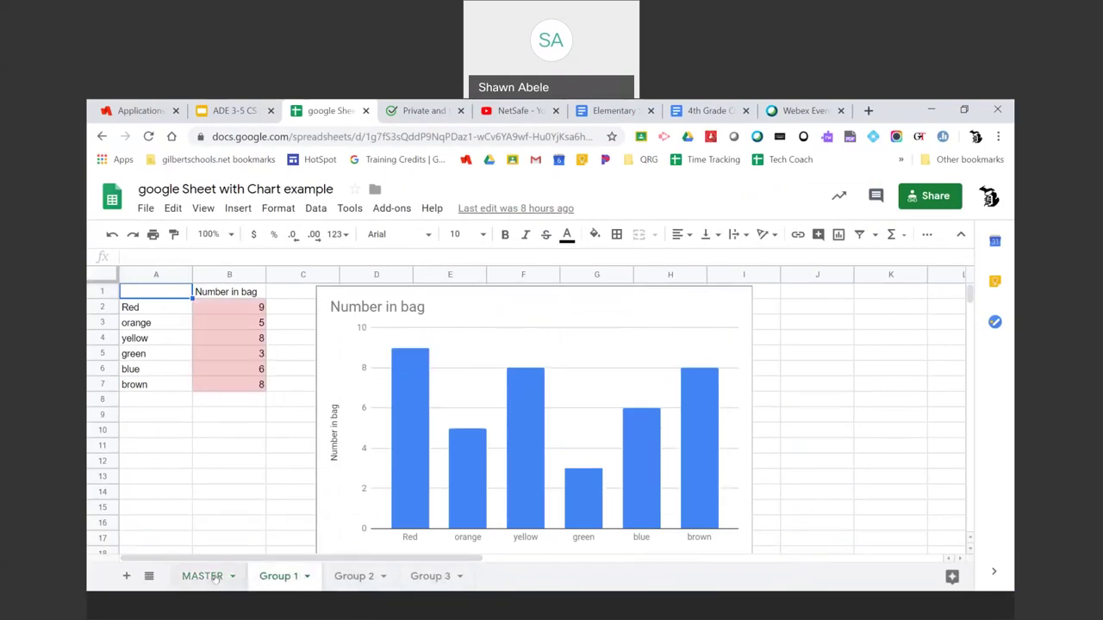
click(359, 581)
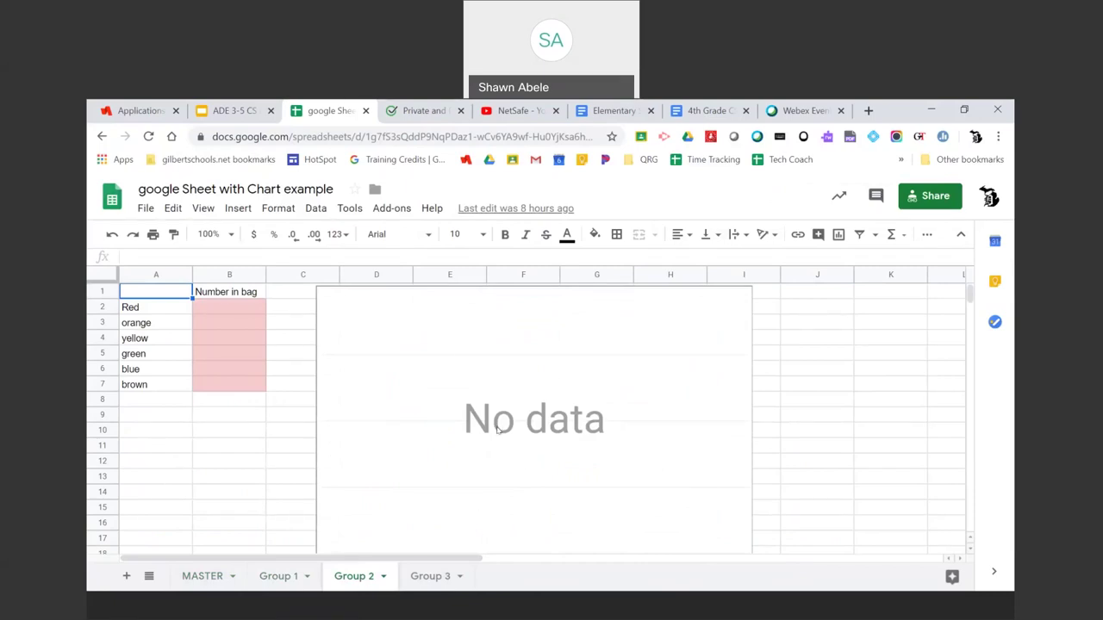
click(228, 310)
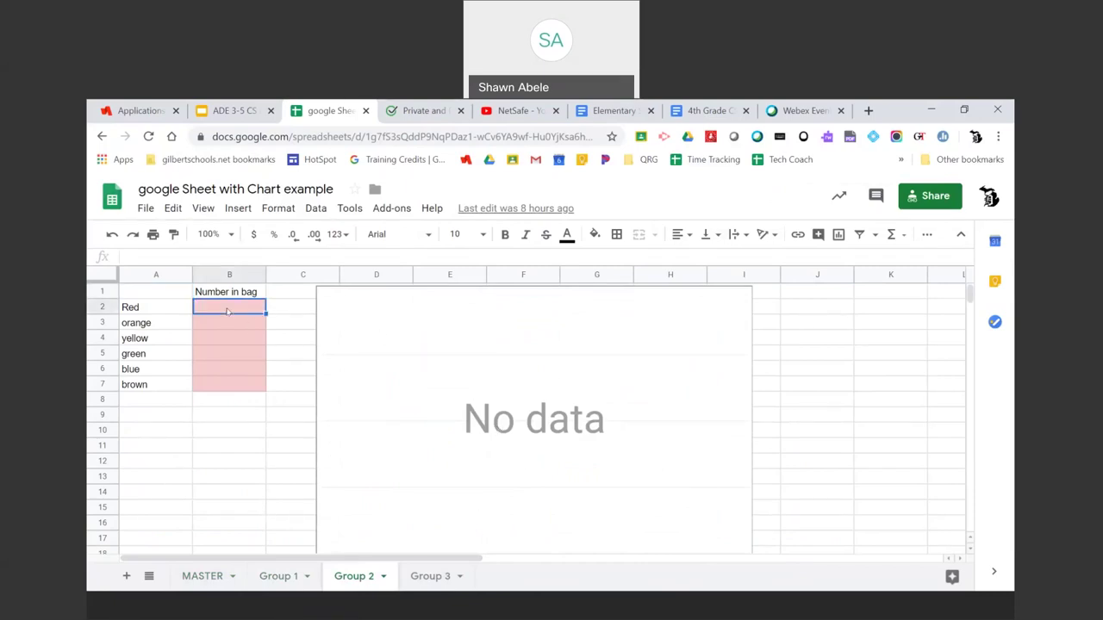
text(11)
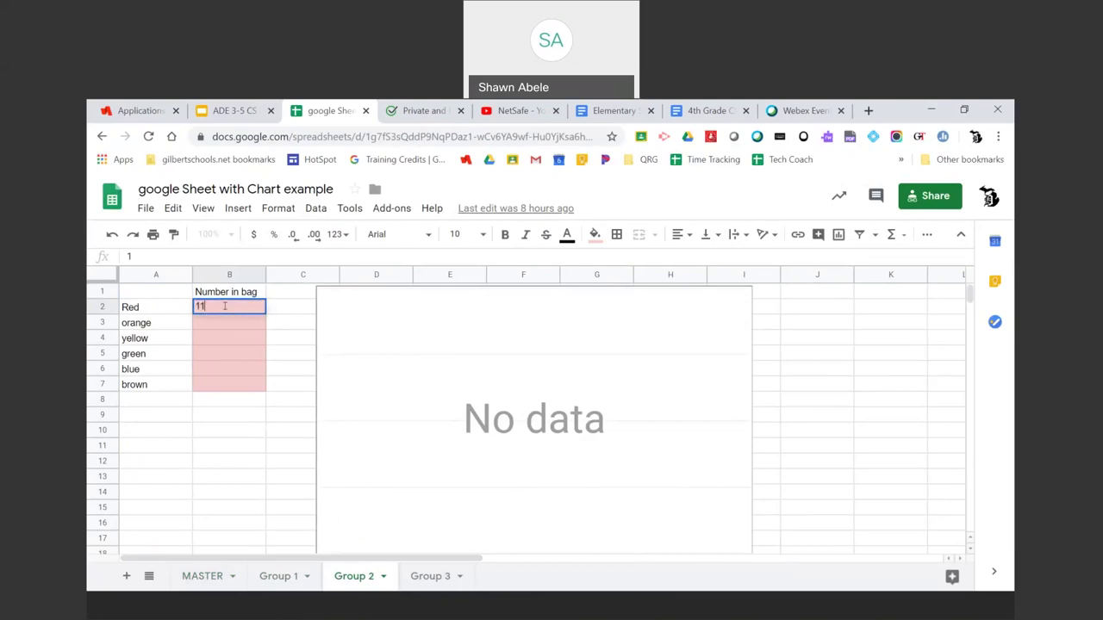
key(Return)
text(34)
key(Return)
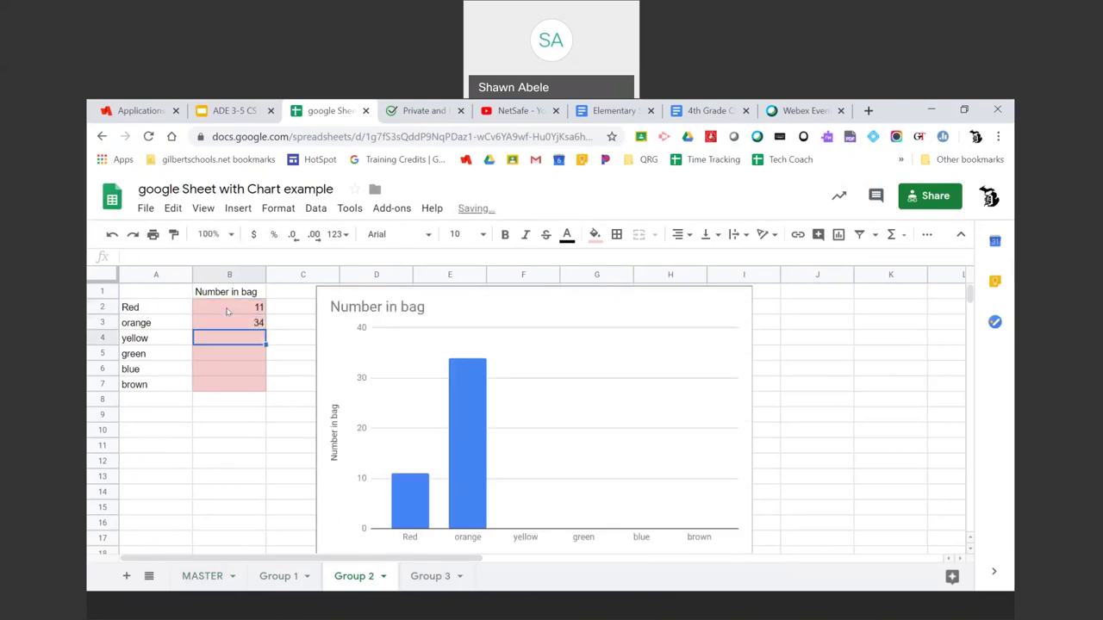
text(12)
key(Return)
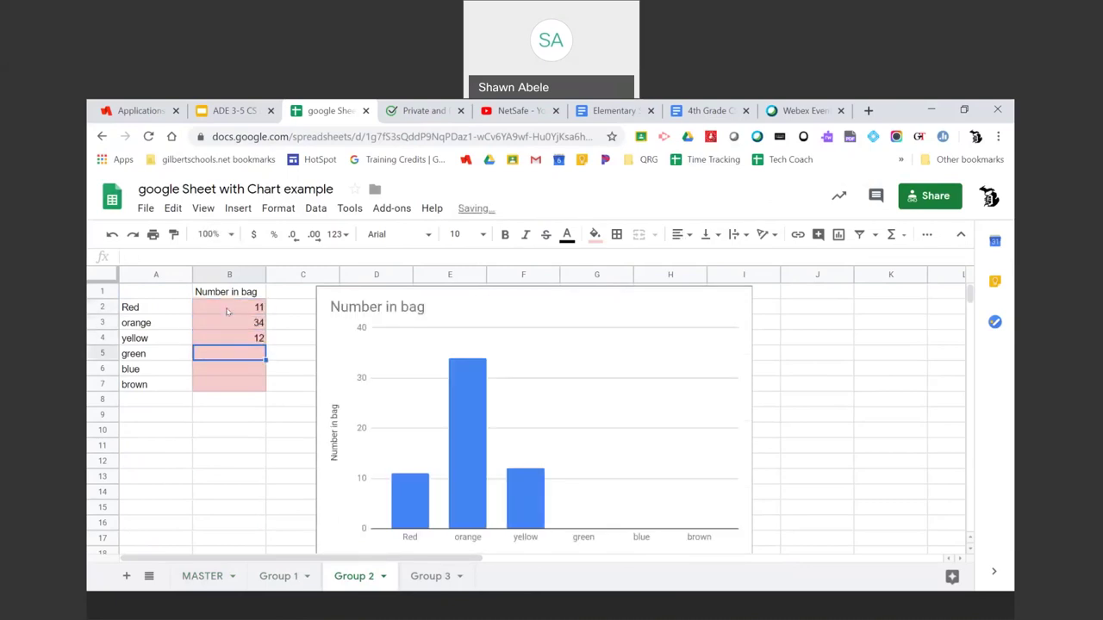
- Complete the Group 2 data with 15 for green, 20 for blue and 17 for brown
text(15)
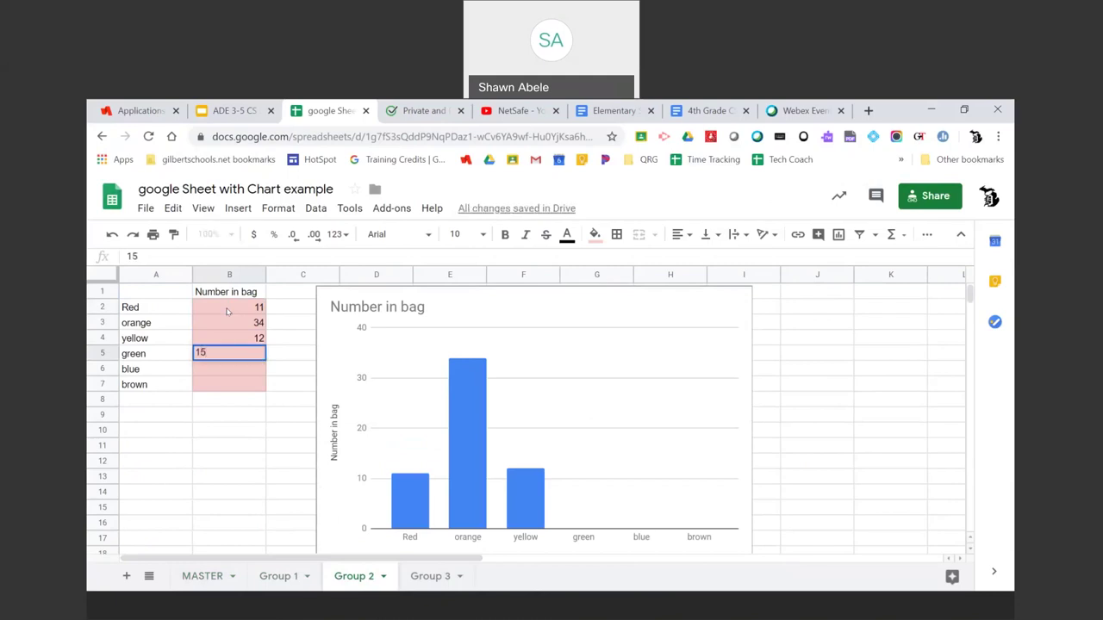
key(Return)
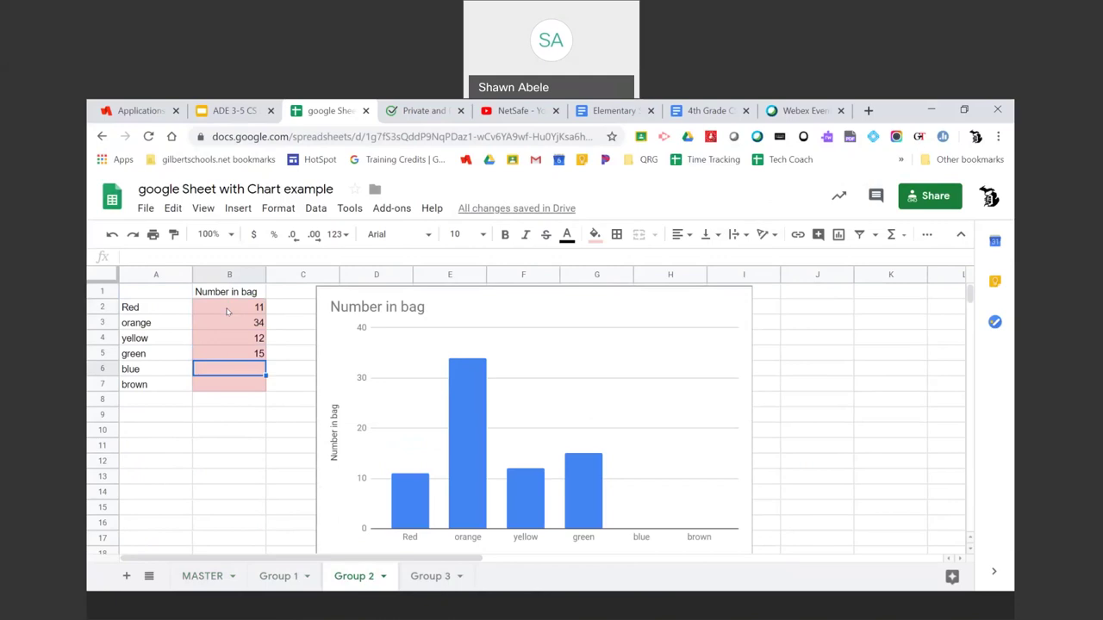
text(20)
key(Return)
text(17)
key(Return)
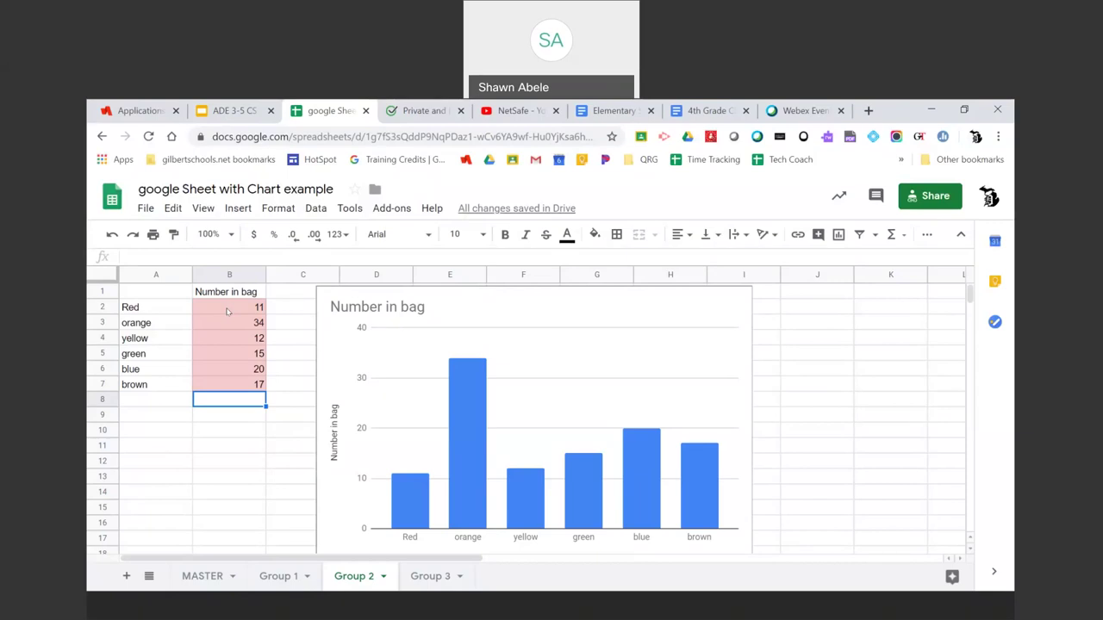
- Show the options available for the Group 2 chart without applying any of them
click(684, 312)
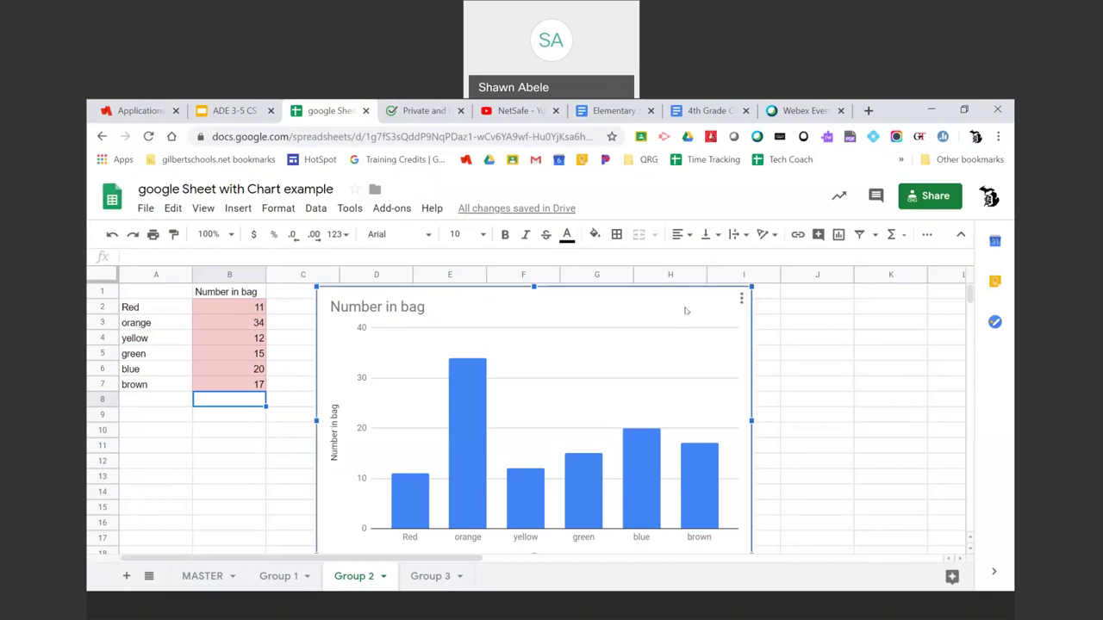
click(741, 300)
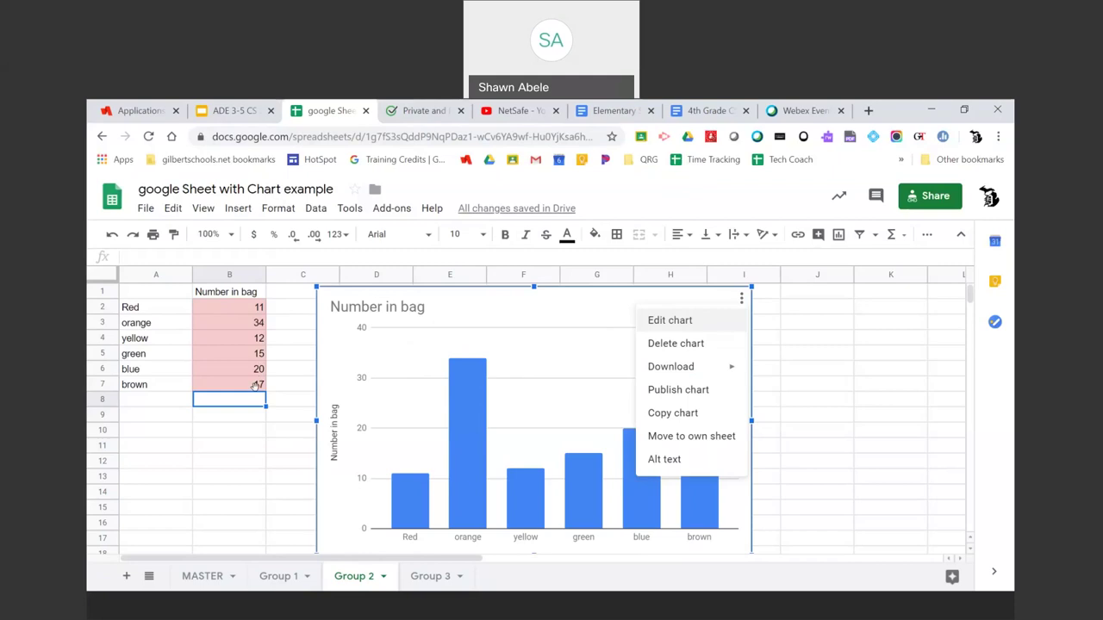
click(207, 438)
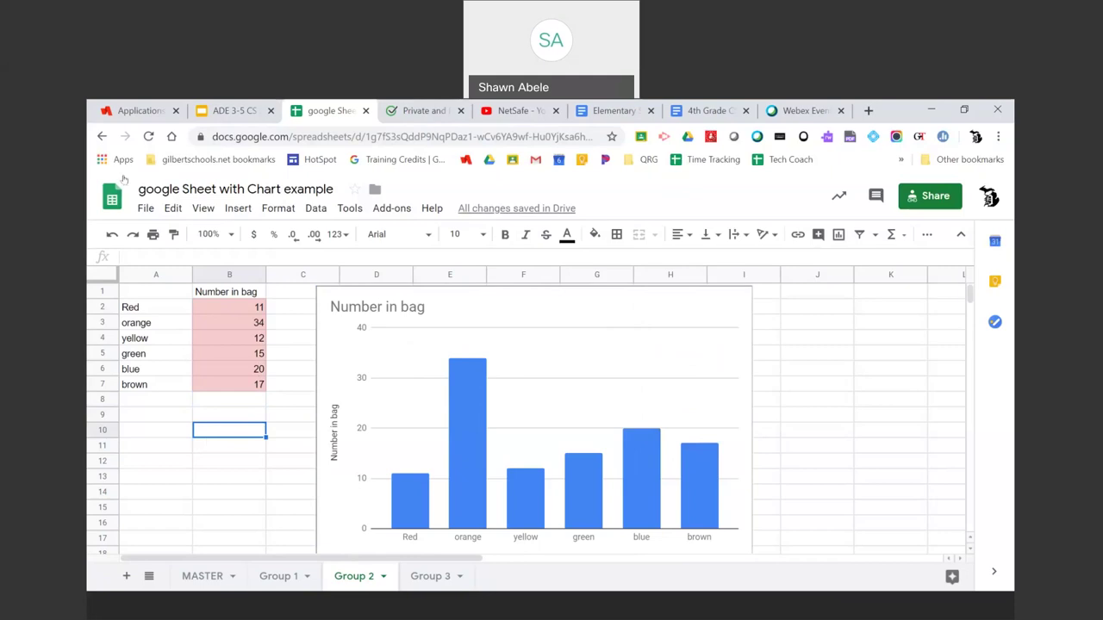
- Switch to the ADE 3-5 CS Standards presentation and open the Reading Log example linked in the Extension Activities speaker notes
click(247, 112)
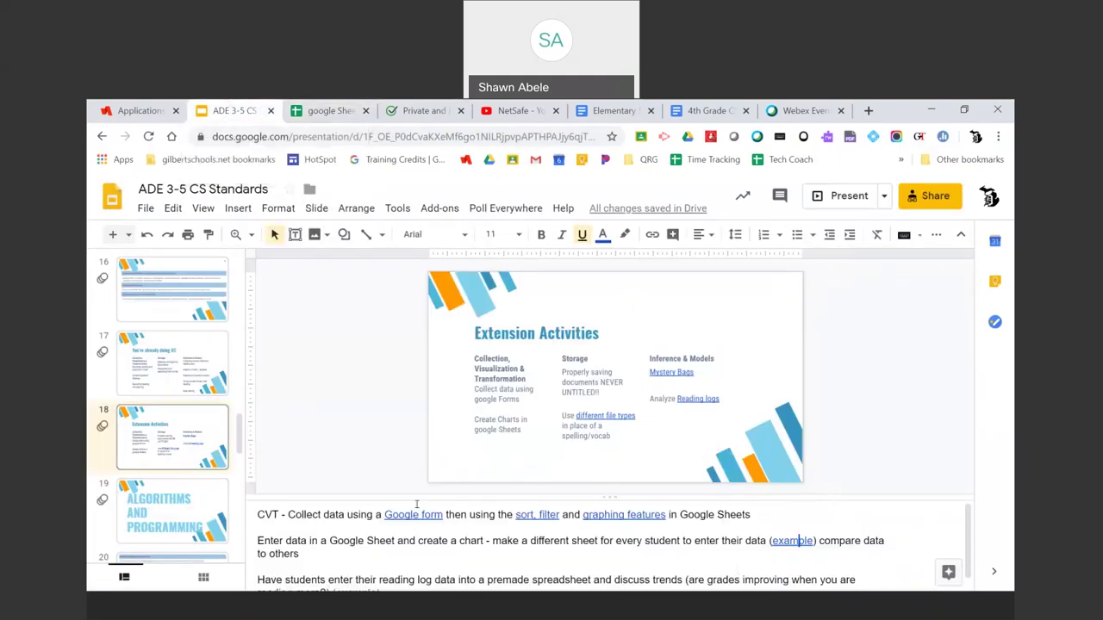
scroll(436, 560, down, 1)
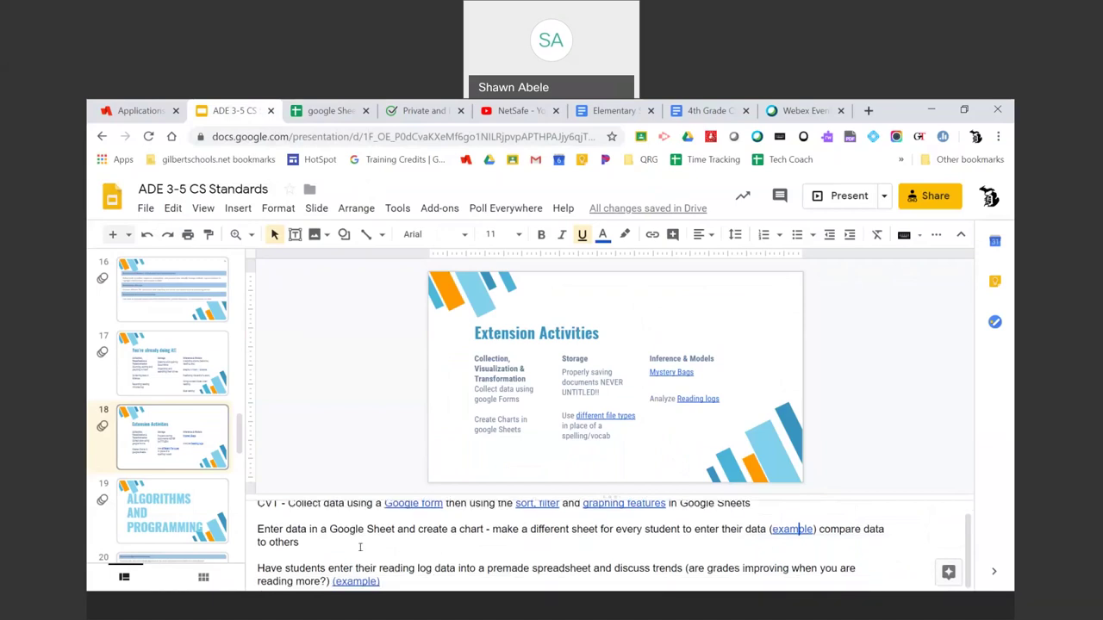
click(352, 582)
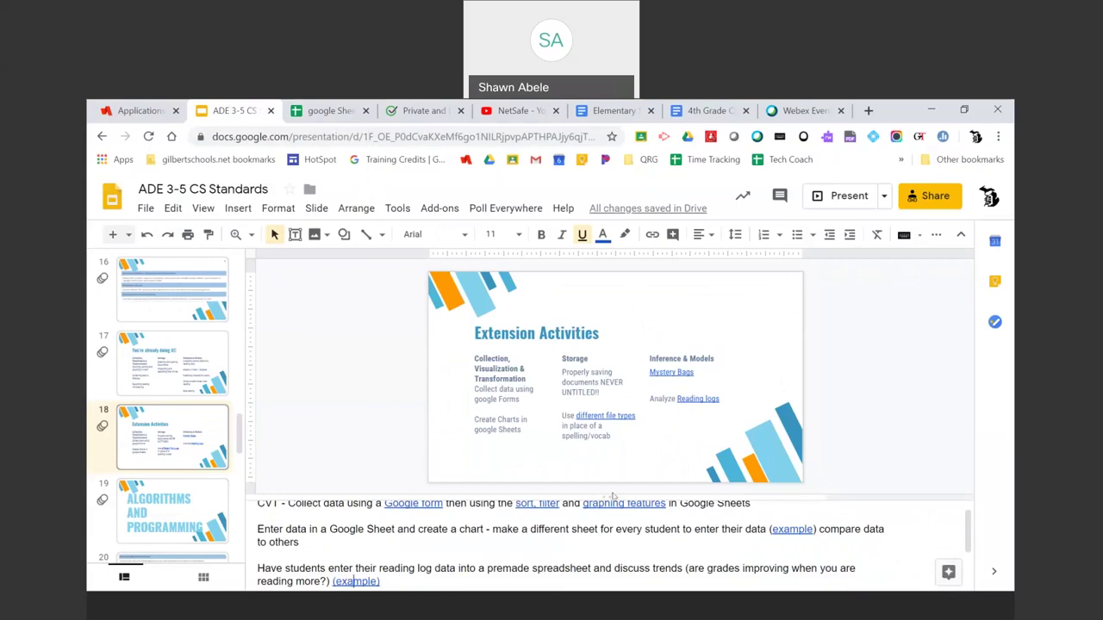
drag(609, 495, 608, 469)
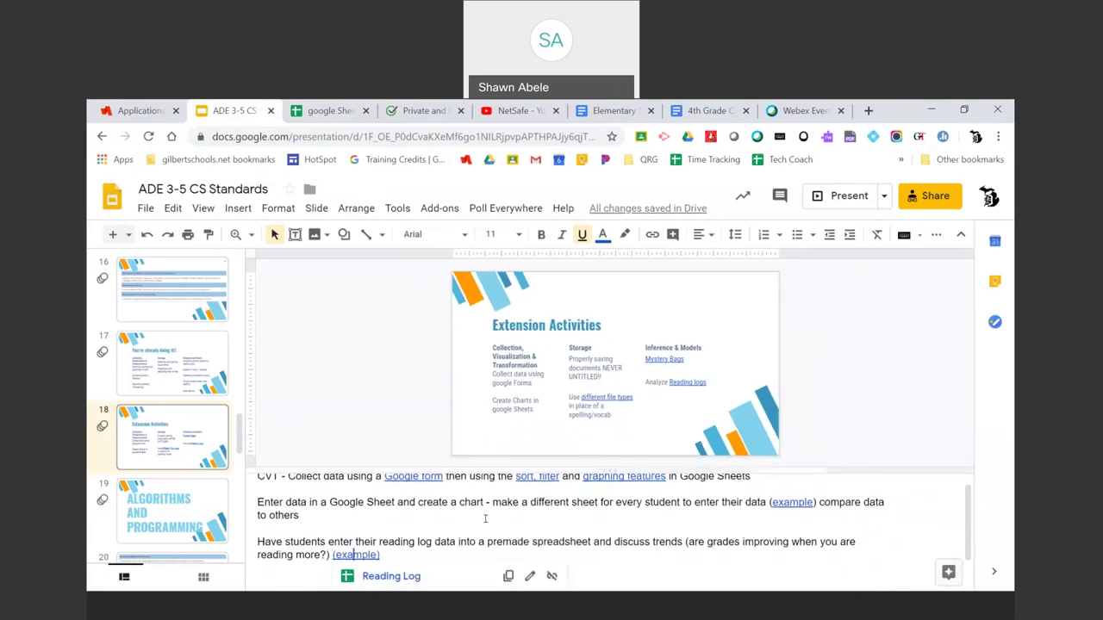
click(397, 576)
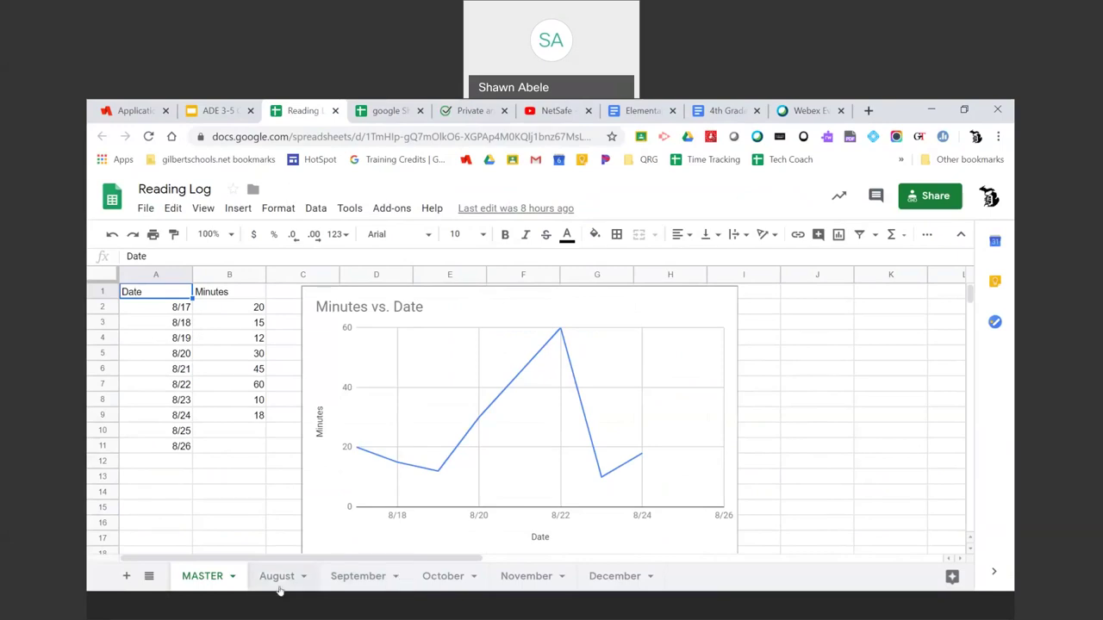
- On the November sheet, enter reading minutes of 7 for 11/6, 15 for 11/5 and 12 for 11/4
click(530, 577)
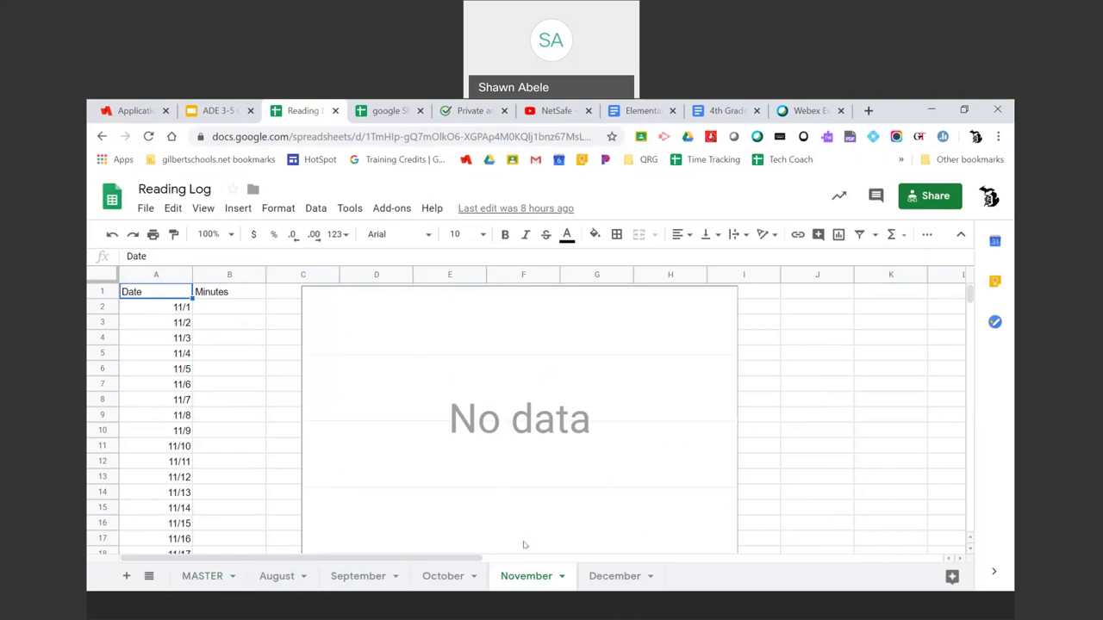
click(223, 390)
text(7)
key(Up)
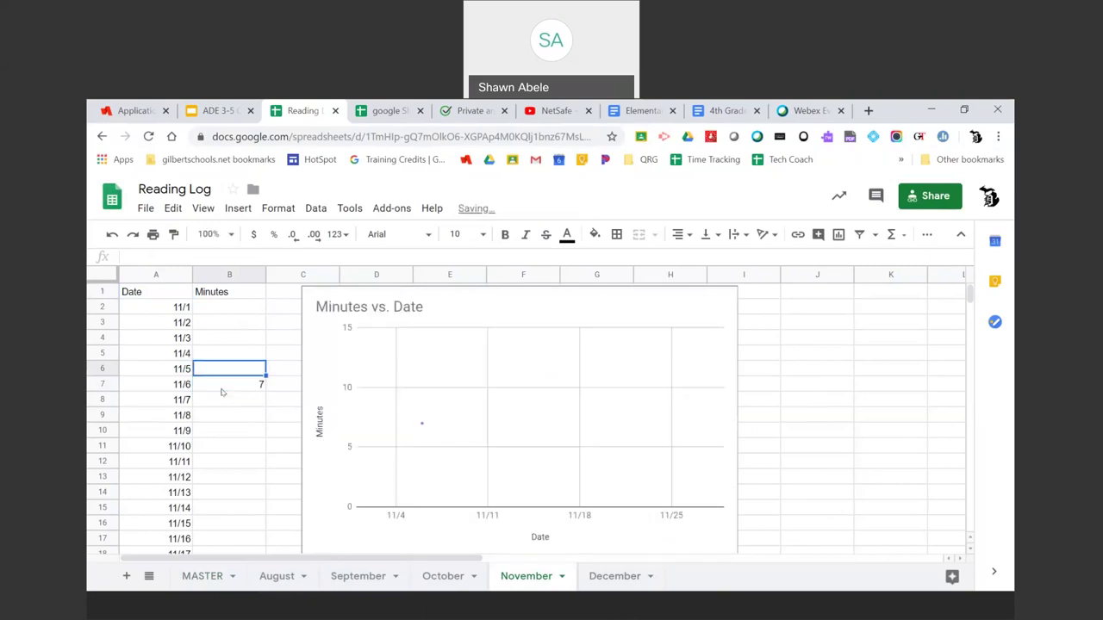
text(15)
key(Up)
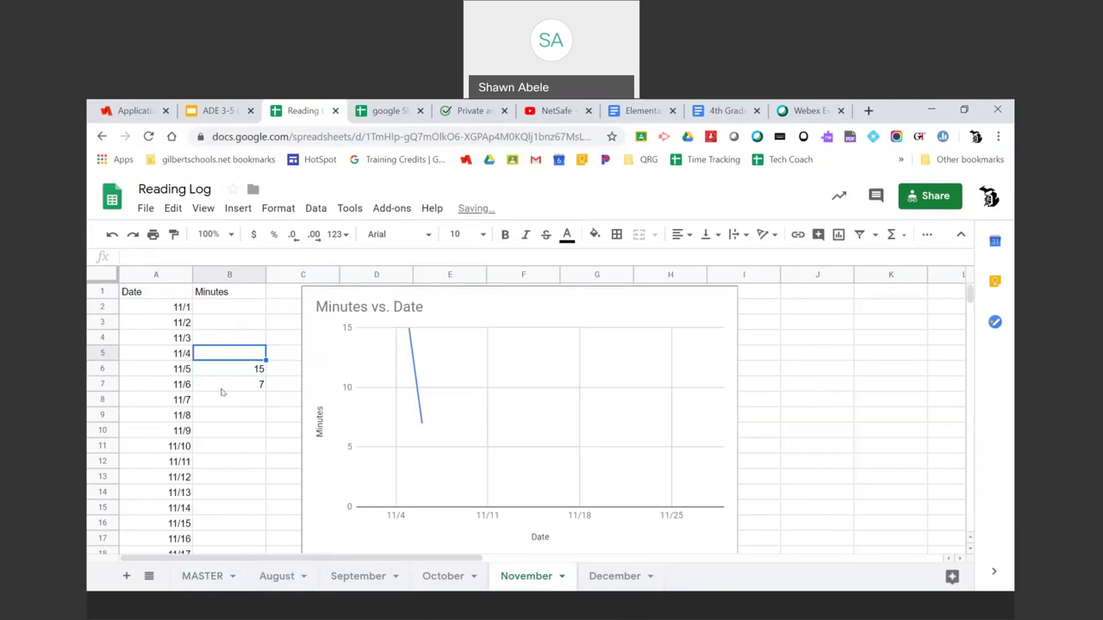
text(12)
key(Up)
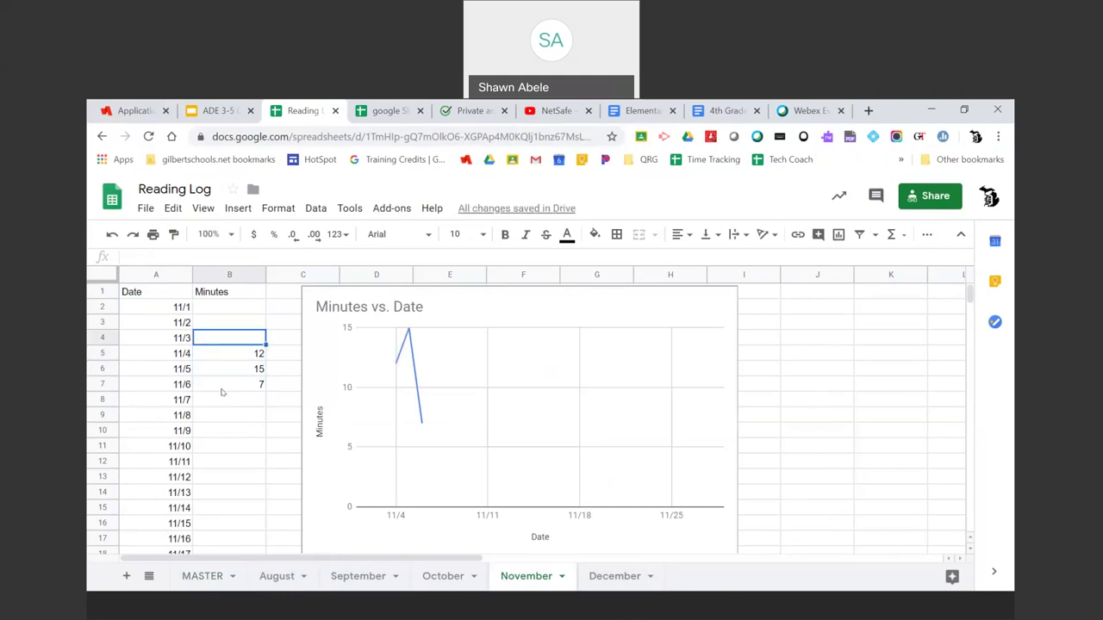
- Enter November reading minutes of 25 for 11/3, 18 for 11/2 and 15 for 11/1
text(25)
key(Up)
text(18)
key(Up)
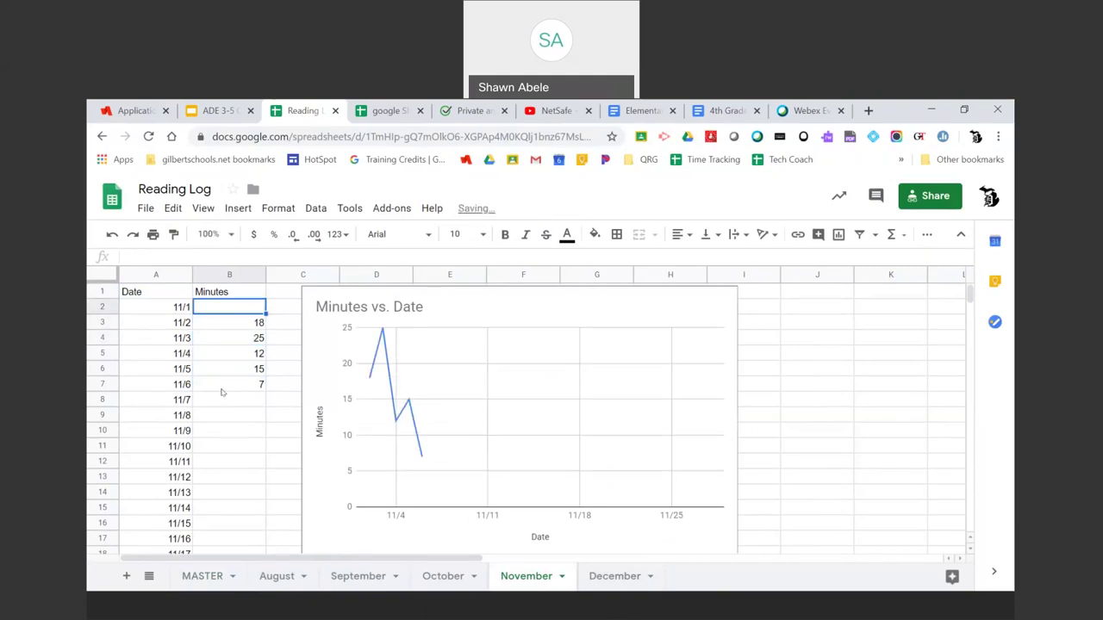
text(15)
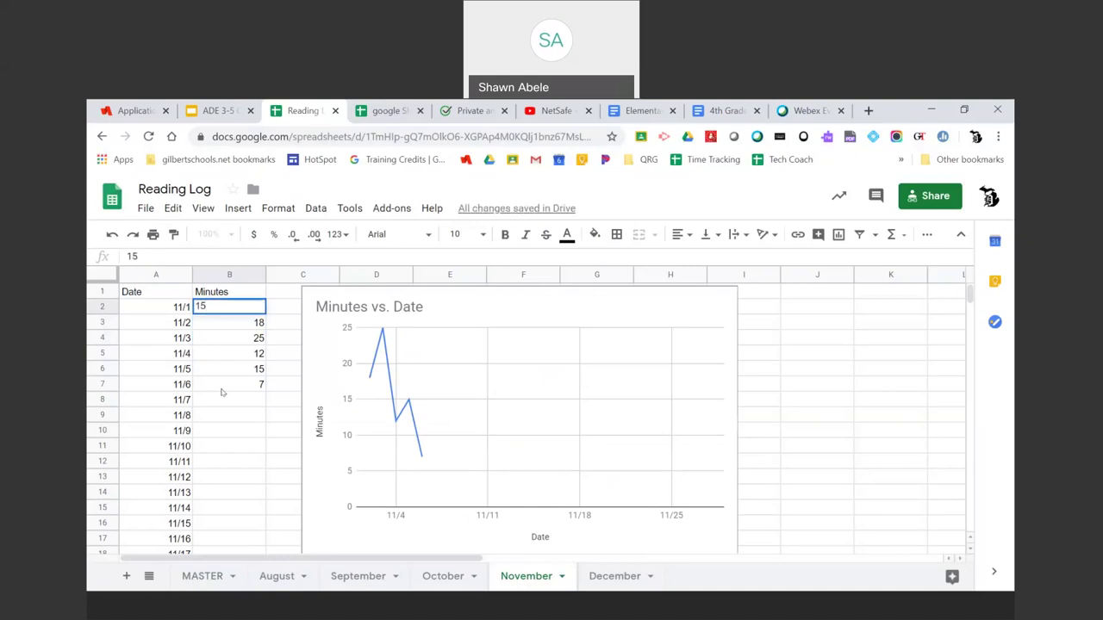
key(Return)
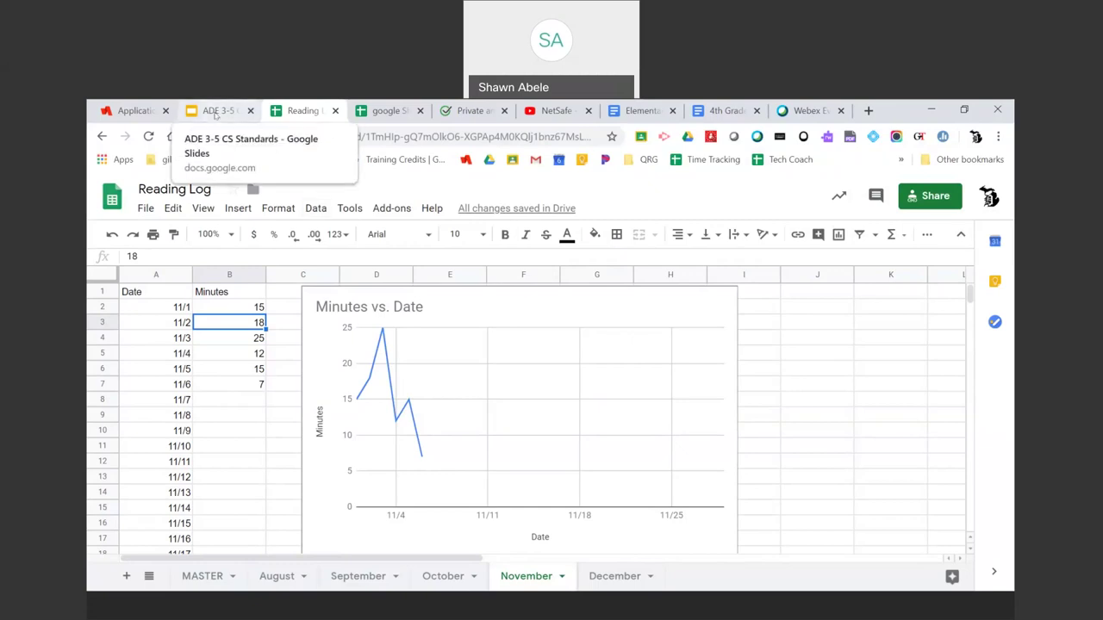
- Return to the ADE 3-5 CS Standards presentation and present it from the Extension Activities slide
click(215, 112)
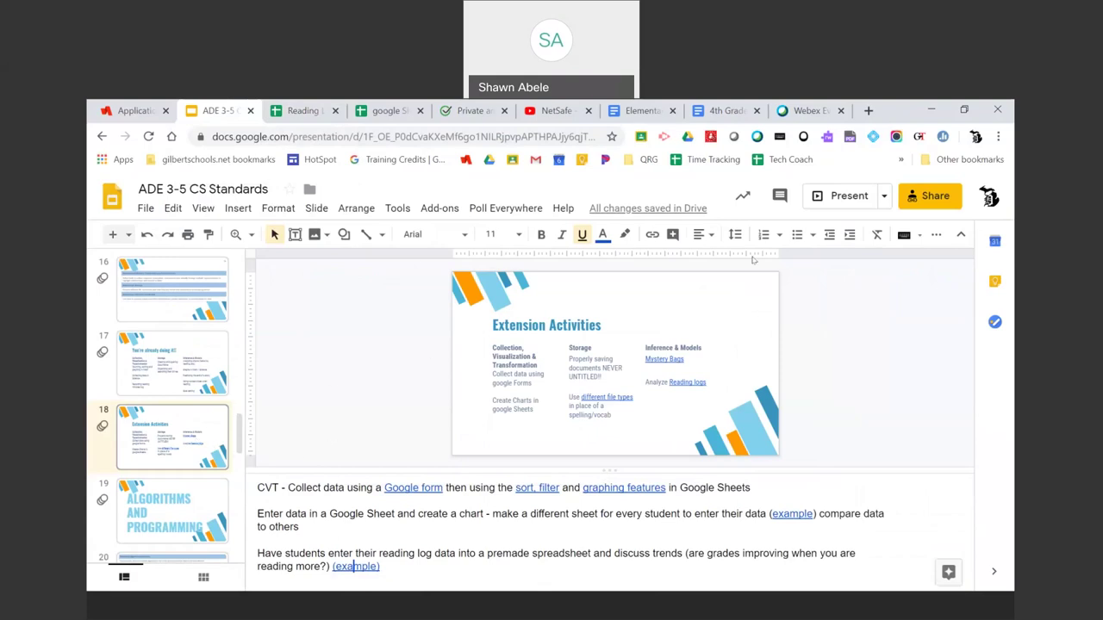
click(847, 203)
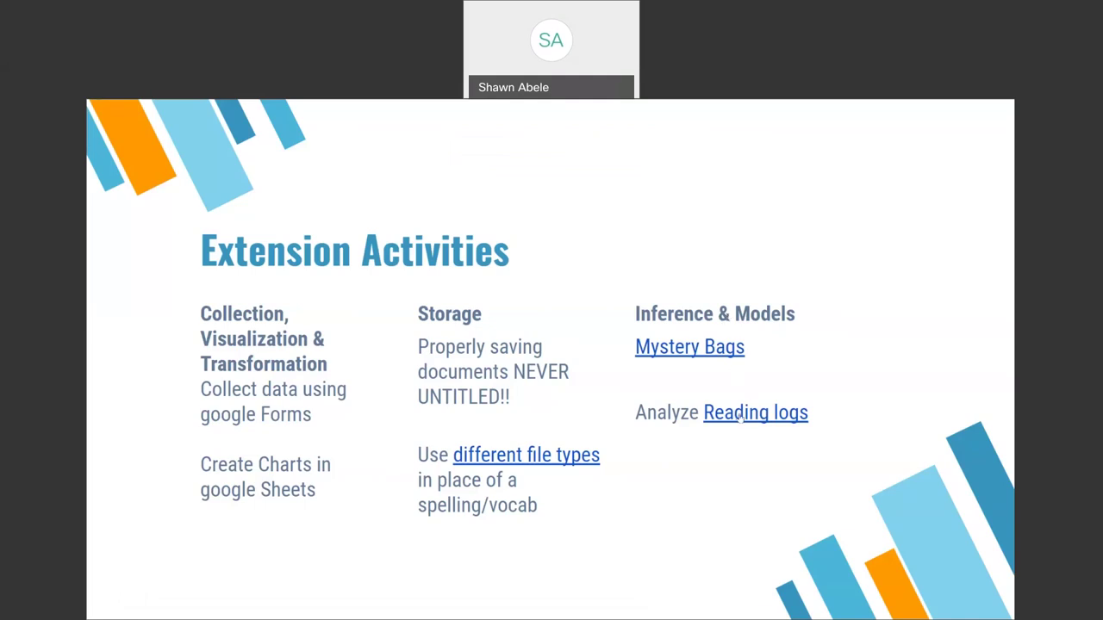
- Open the Mystery Bags link on the slide and read through the Scholastic article down to its list of small objects
click(670, 349)
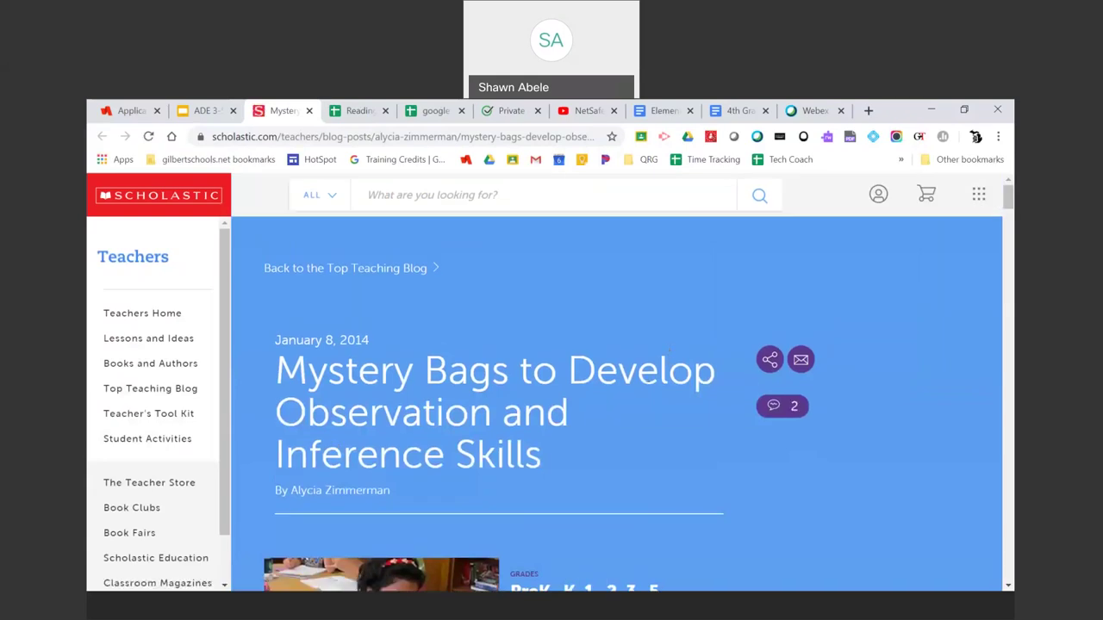
scroll(604, 440, down, 6)
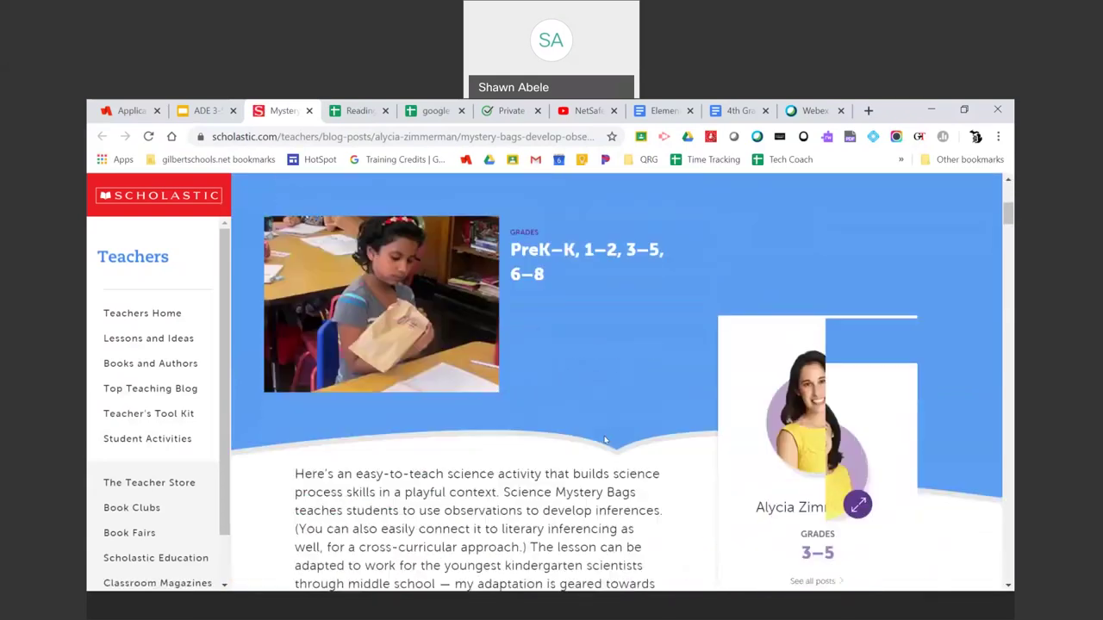
scroll(603, 435, down, 3)
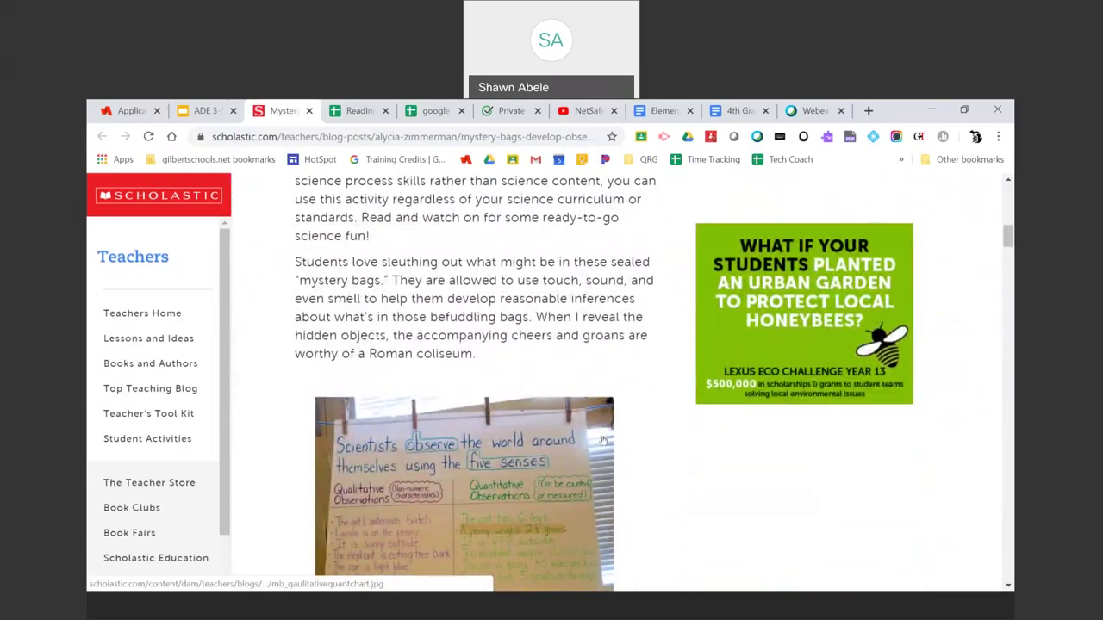
scroll(604, 440, down, 3)
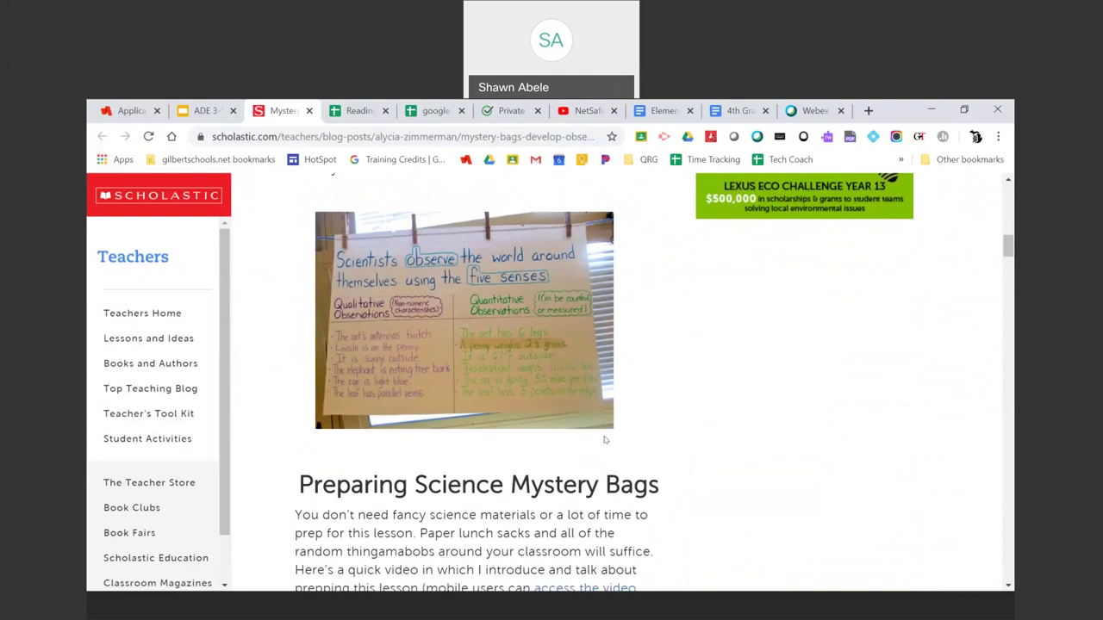
scroll(604, 440, down, 2)
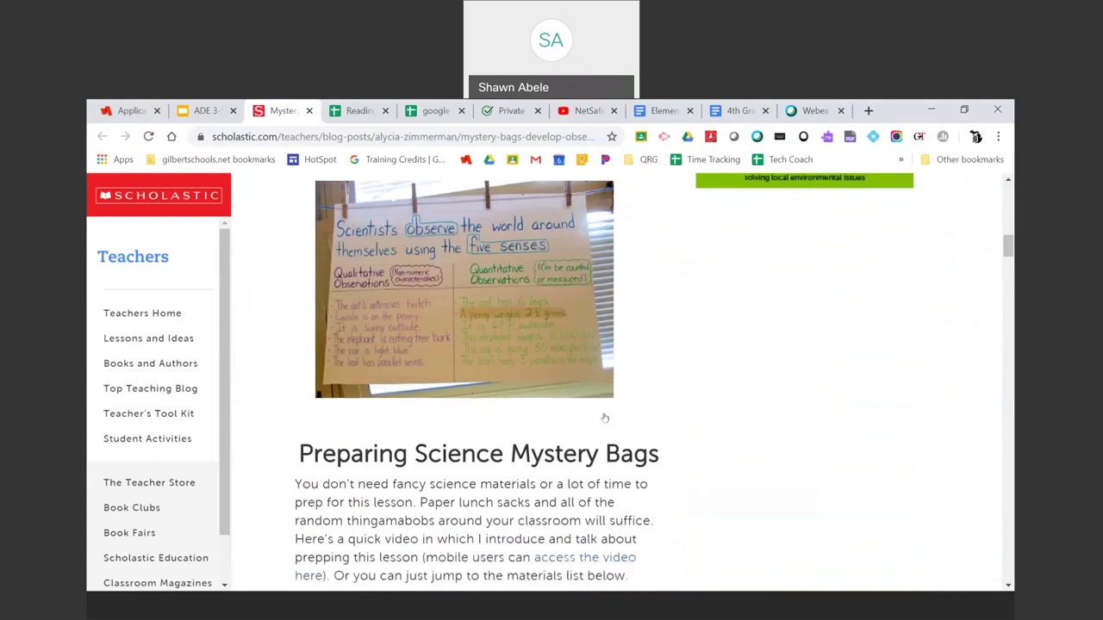
scroll(604, 417, down, 5)
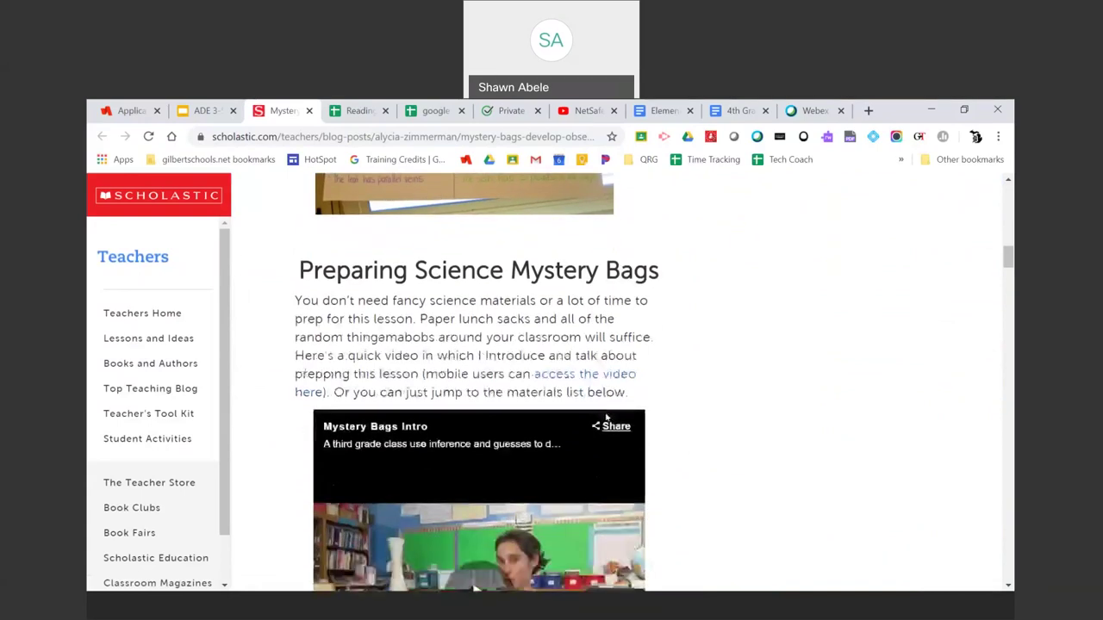
scroll(606, 401, down, 3)
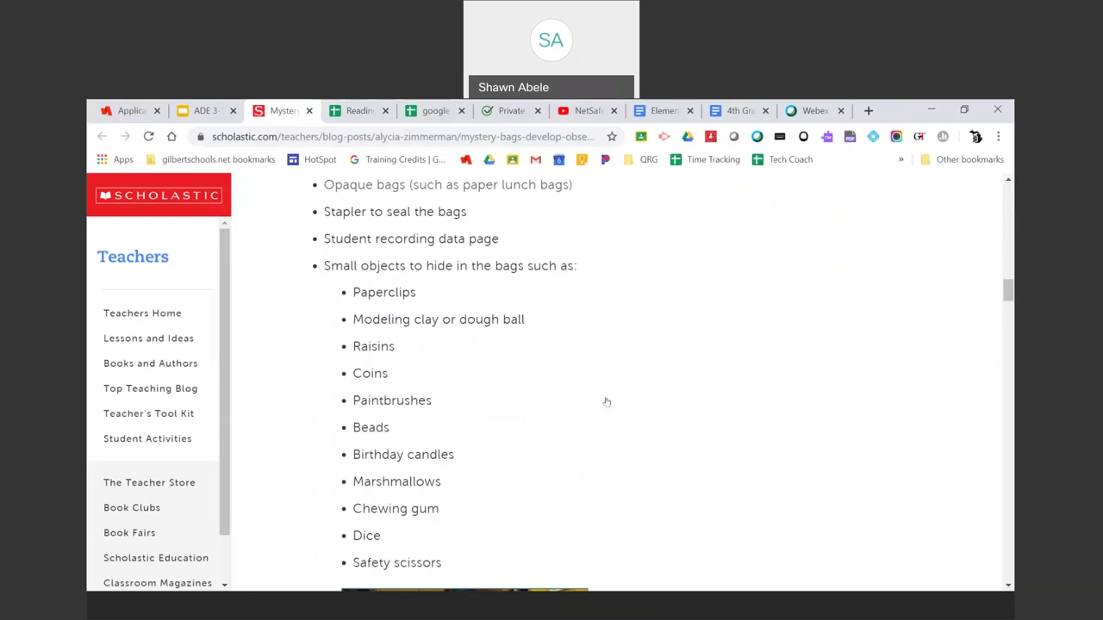
- Return to the Extension Activities slide, open the different file types link and review the list of common file extensions
click(207, 111)
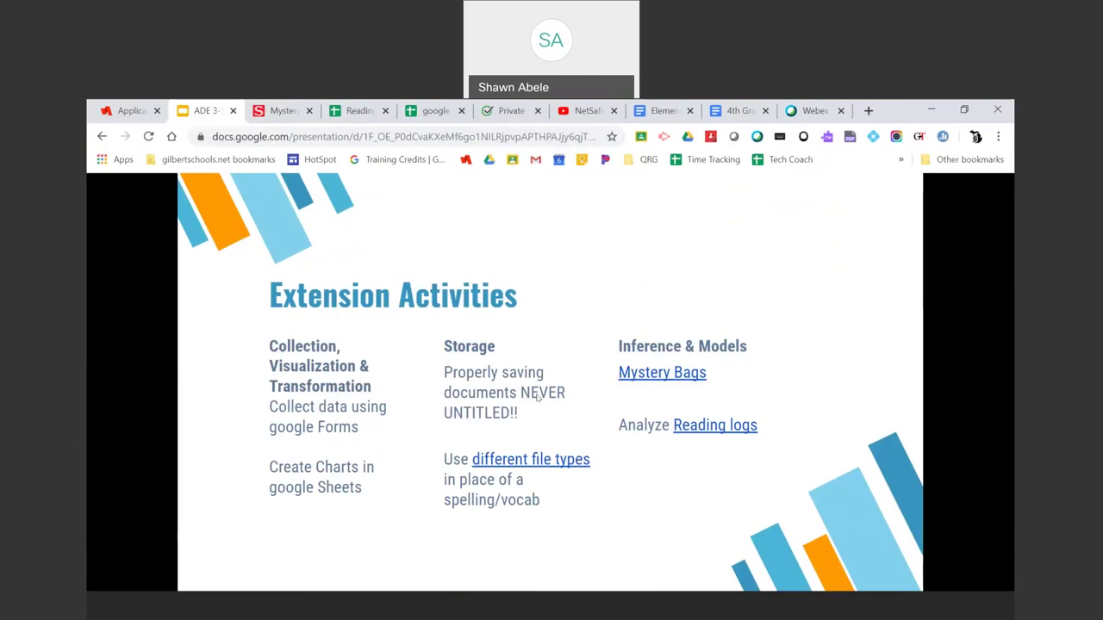
click(541, 466)
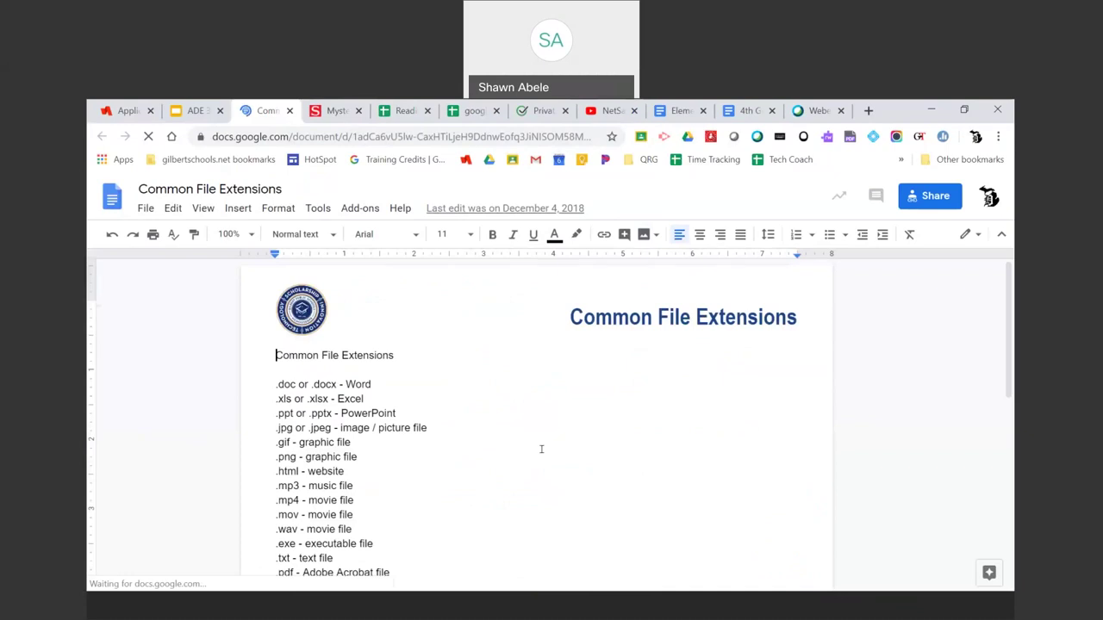
scroll(541, 448, down, 1)
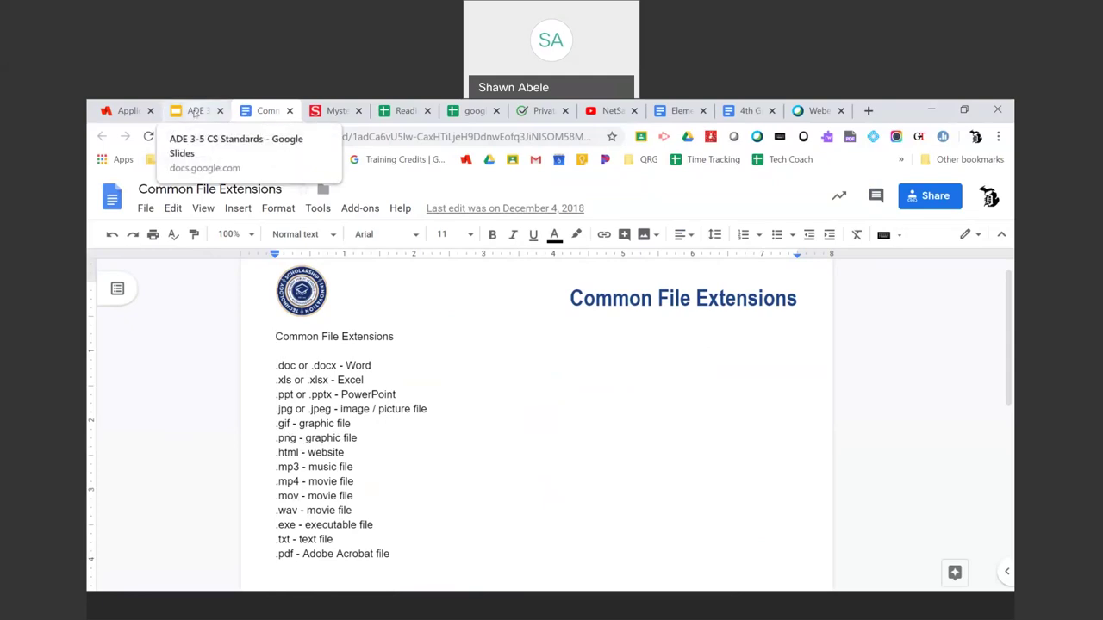
- Return to the slideshow and continue full screen to the Algorithms and Programming slide
click(195, 113)
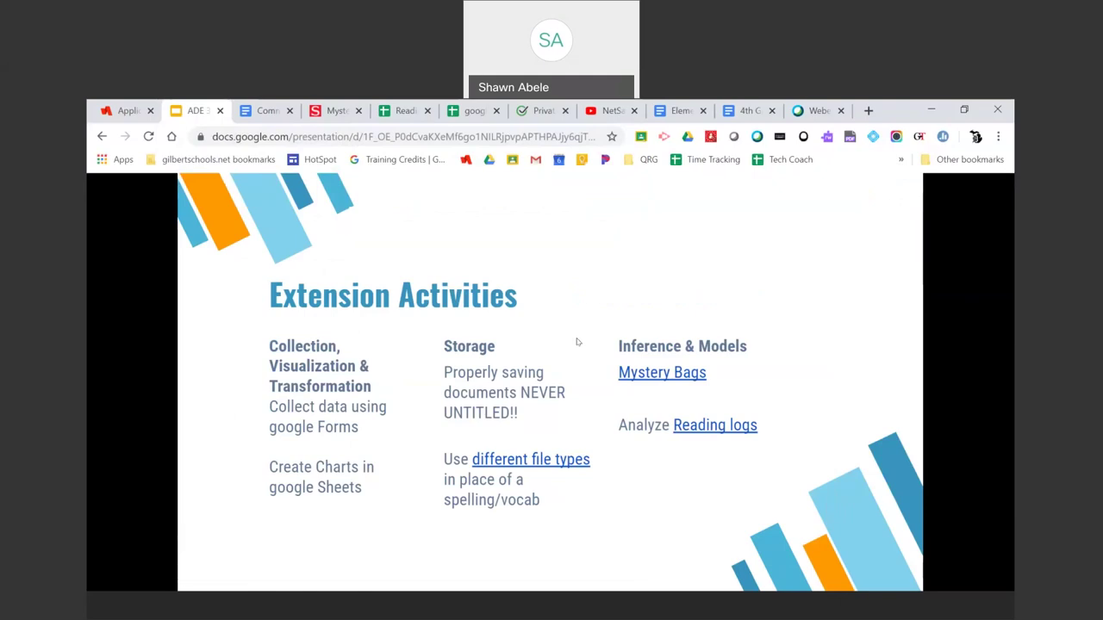
key(ctrl+shift+F5)
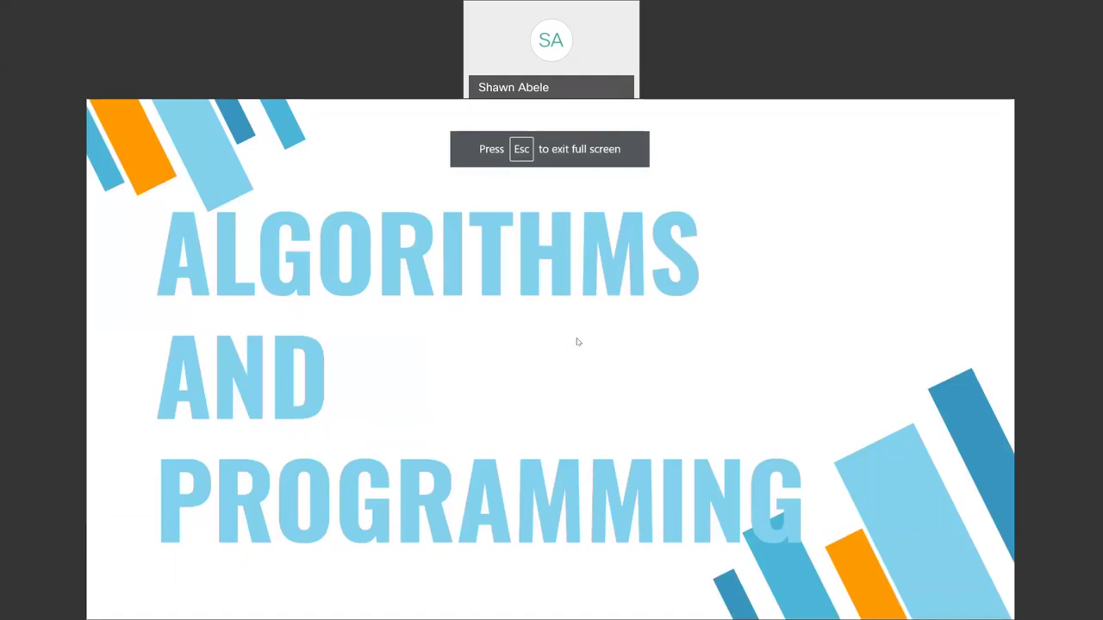